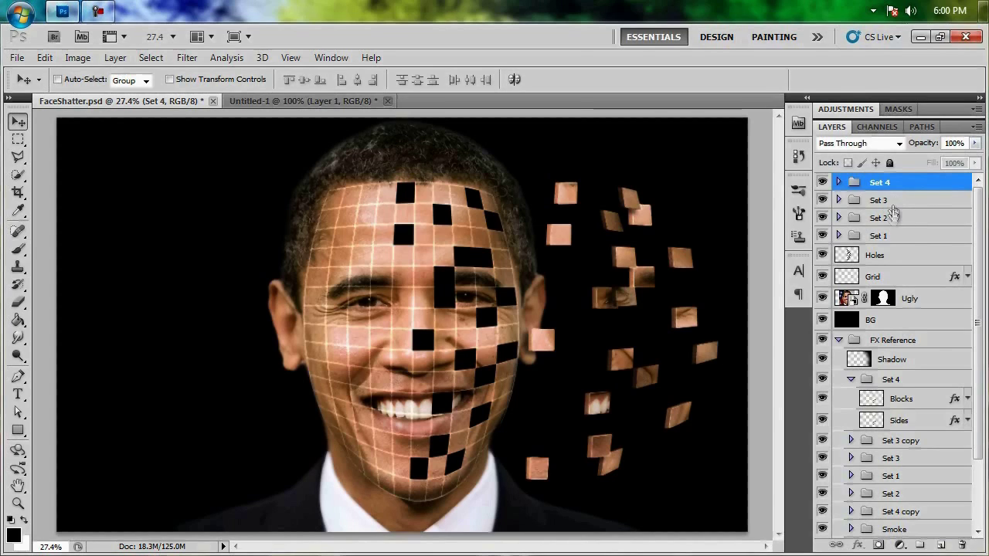
Step: Duplicate the Set 4 cube group and resize and reposition the copy
left_click(897, 203)
left_click(900, 219)
left_click(905, 236)
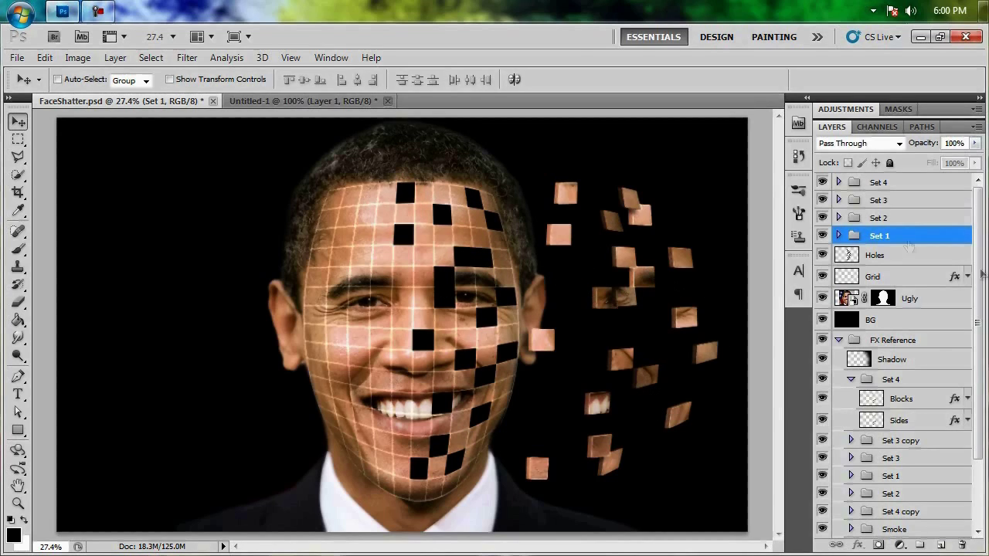
left_click(878, 183)
key("ctrl+alt+t")
key("Return")
Step: Duplicate the Set 2 cube group and apply a transform to the copy
left_click(680, 341, "ctrl")
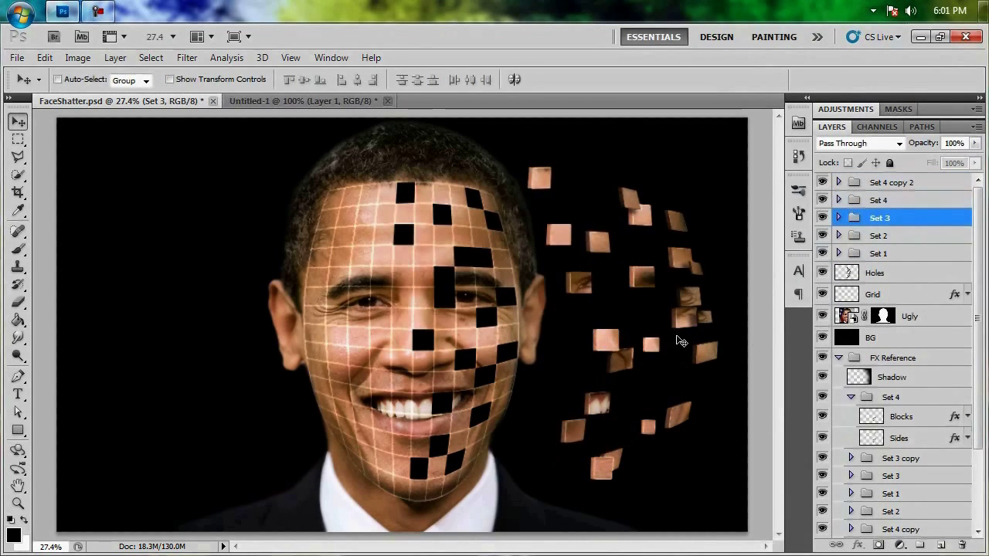
left_click(463, 421, "ctrl")
key("ctrl+alt+t")
key("Return")
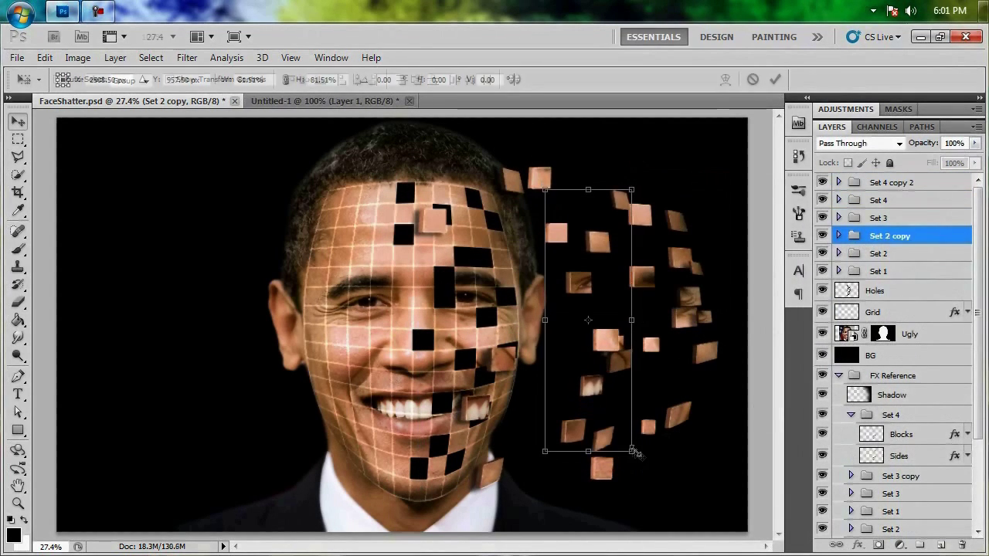
key("Return")
Step: Make the Set 1 cubes visible again and shift them slightly on the canvas
left_click(827, 272)
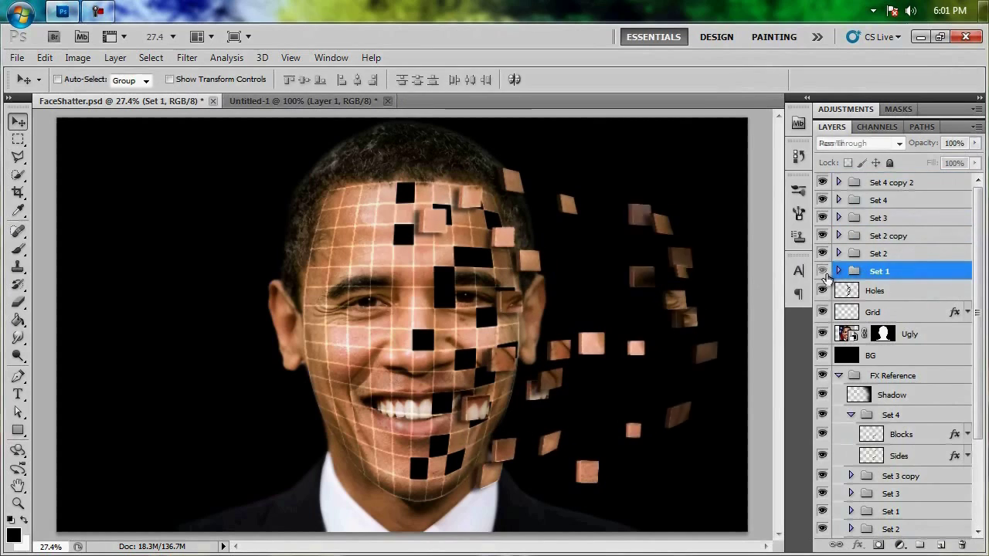
left_click(822, 271)
left_click_drag(622, 346, 630, 350)
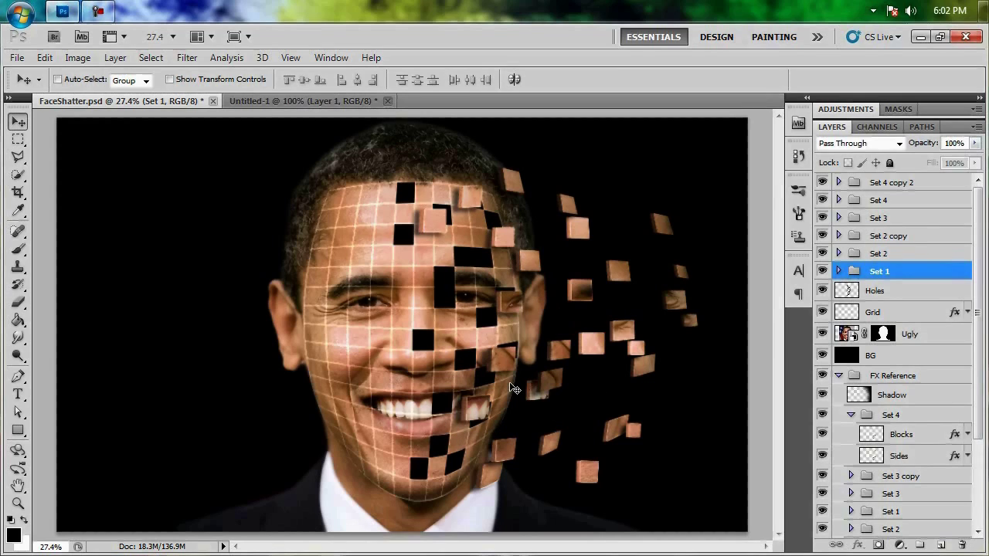
key("alt+bracketleft")
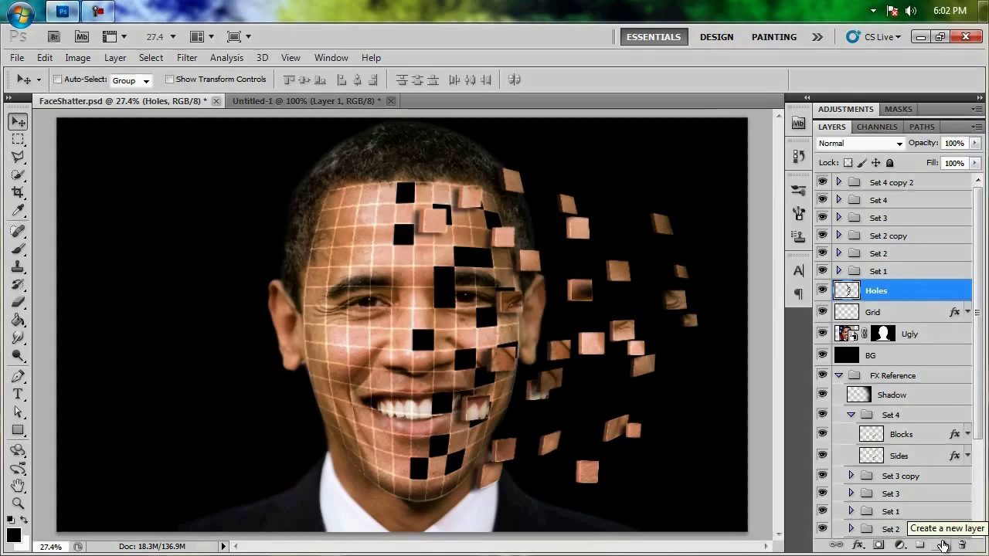
Step: Add a new smoke layer, load an extra smoke brush set, and select the Smoke group
left_click(943, 545)
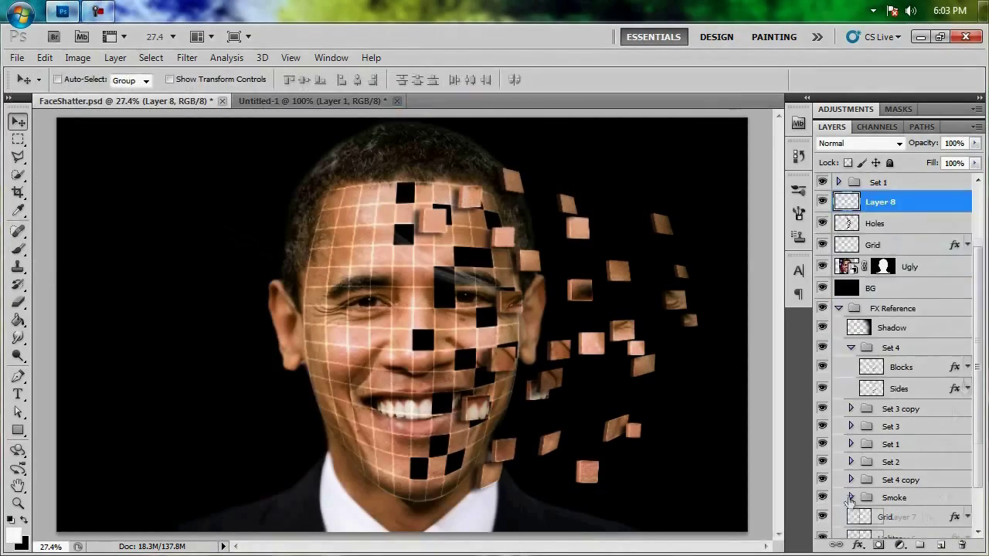
right_click(946, 415)
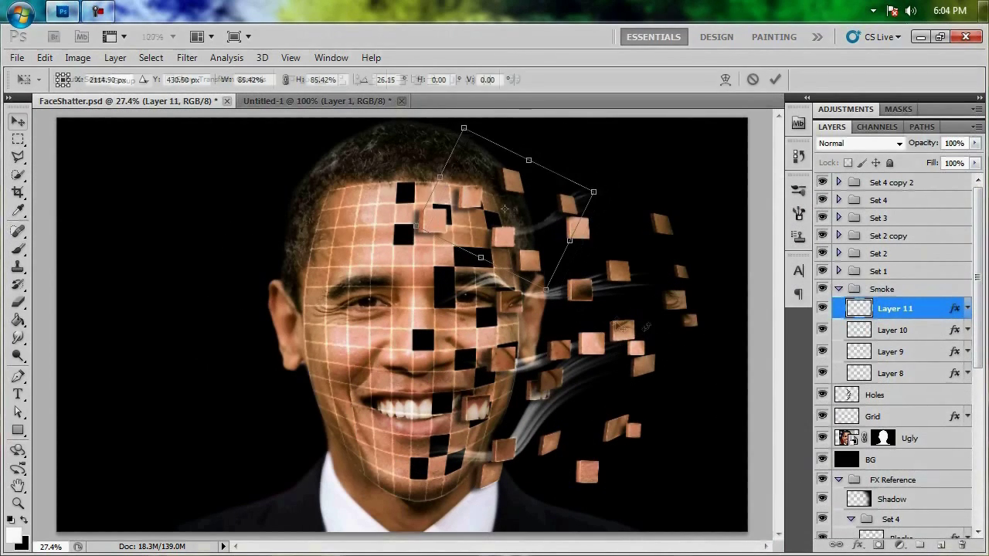
left_click(883, 289)
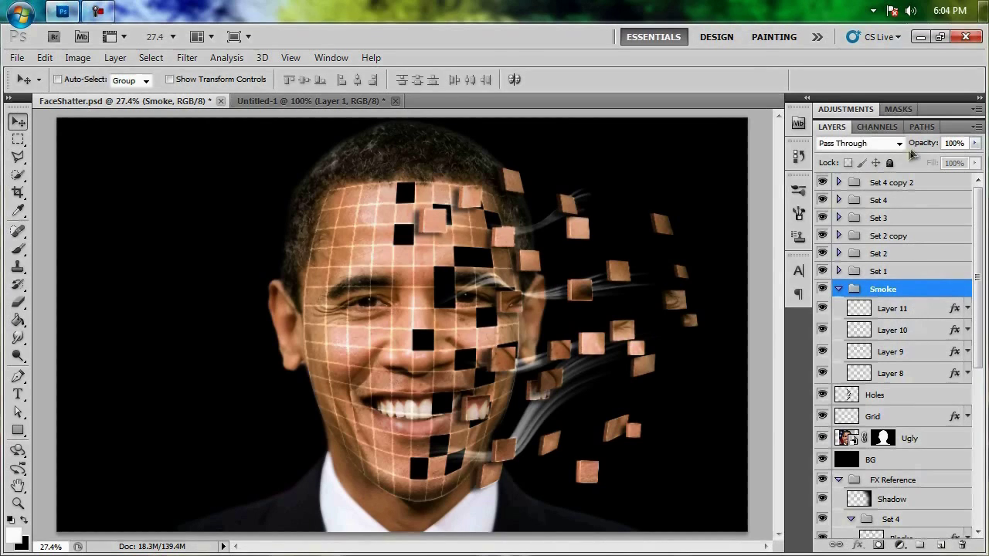
Step: Drag the Smoke group's opacity down to 38%
left_click_drag(933, 144, 875, 147)
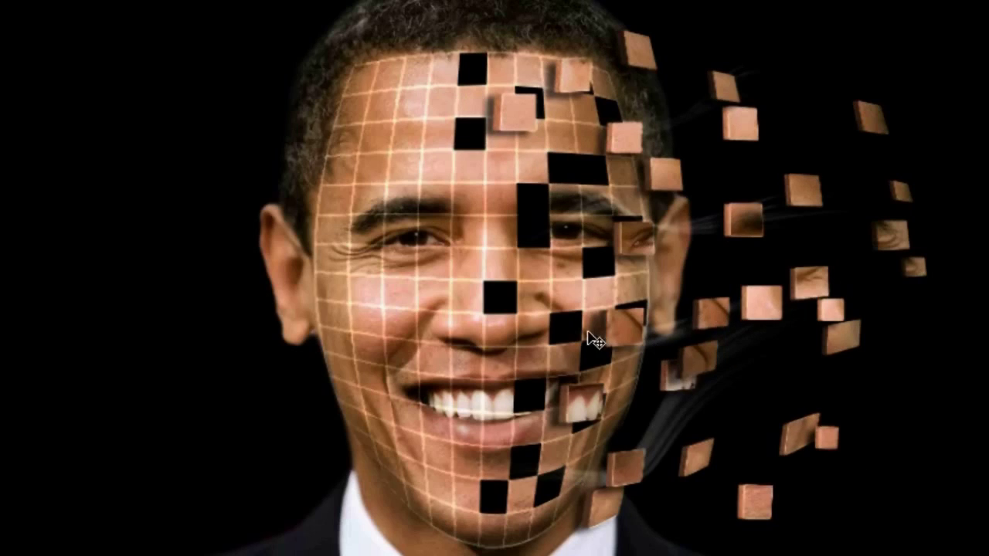
key("p")
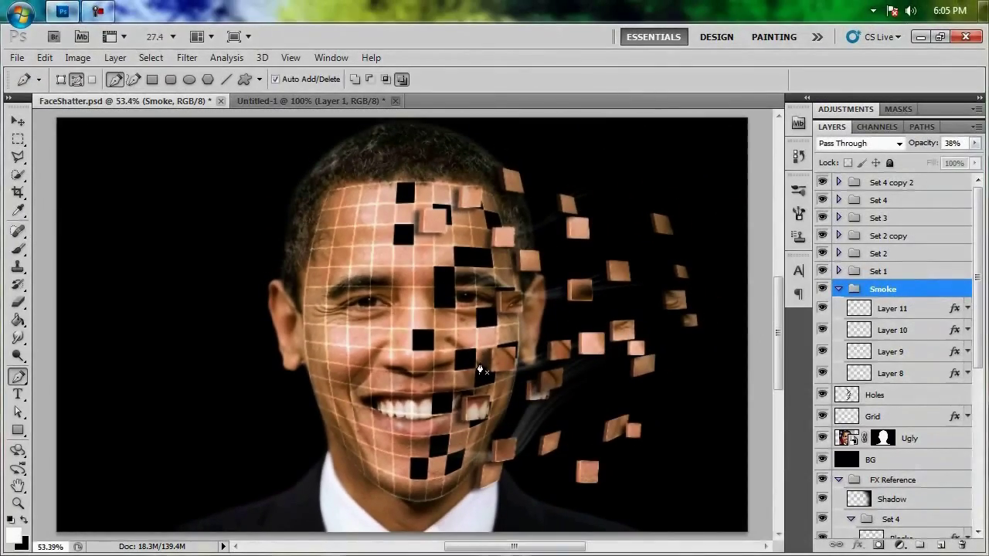
Step: Save the work path outlining the face squares as a path named 'Darker'
scroll(477, 364, "up", 6)
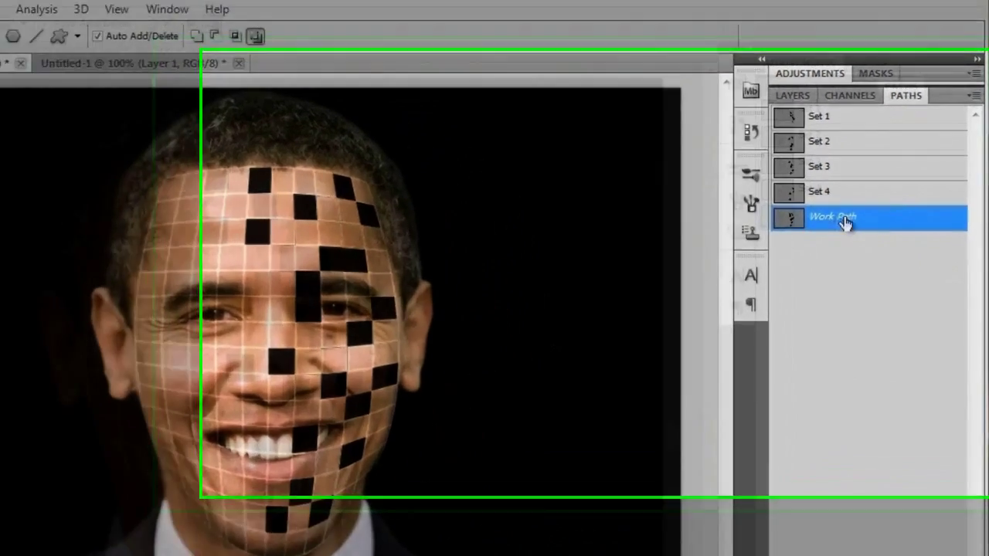
double_click(875, 224)
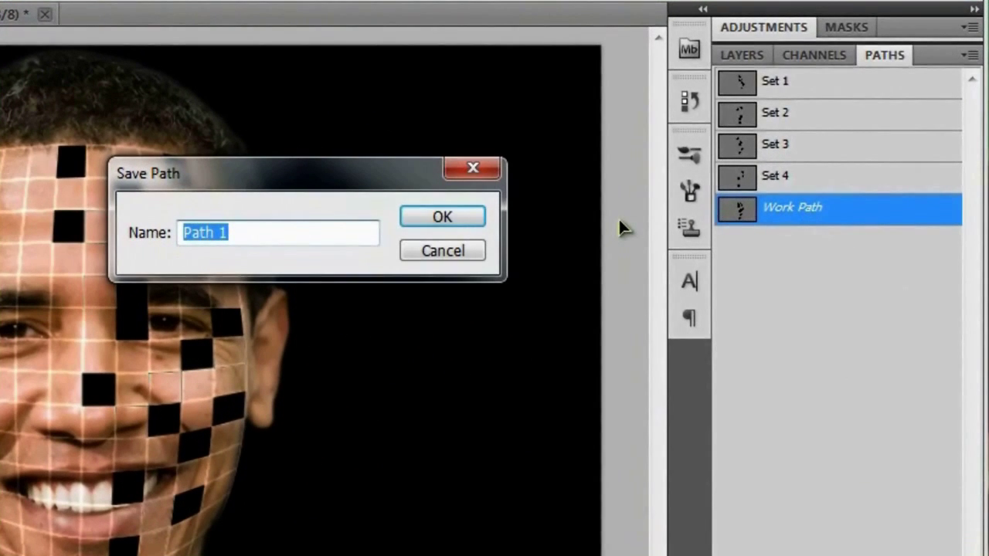
type("Darker")
key("Return")
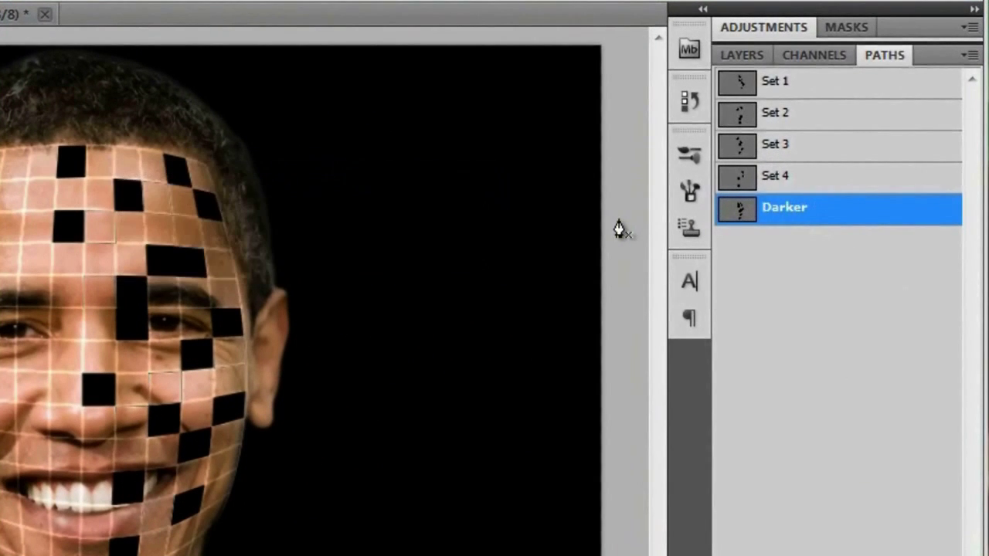
left_click(894, 457)
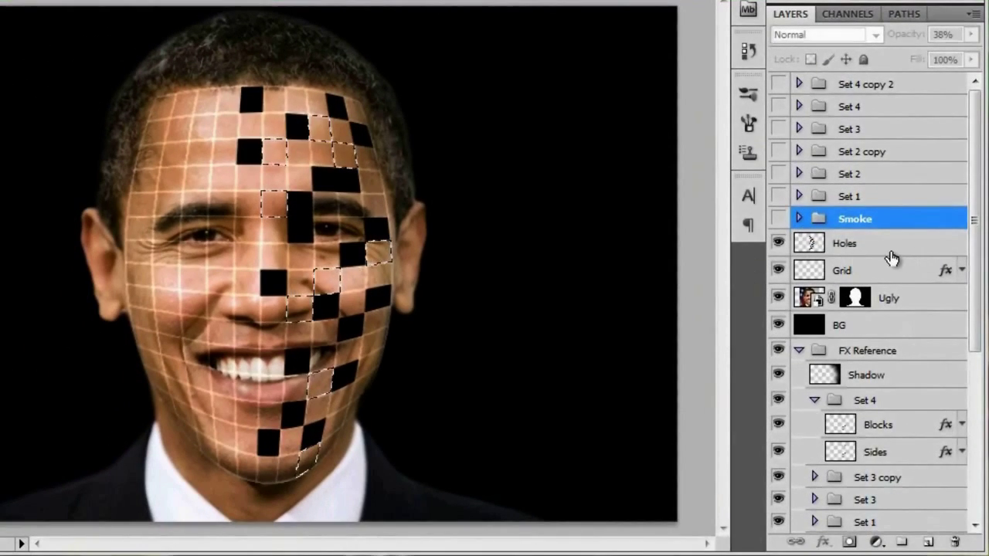
Step: Add a new layer above Holes and name it 'Darker'
left_click(890, 246, "shift")
left_click(890, 249)
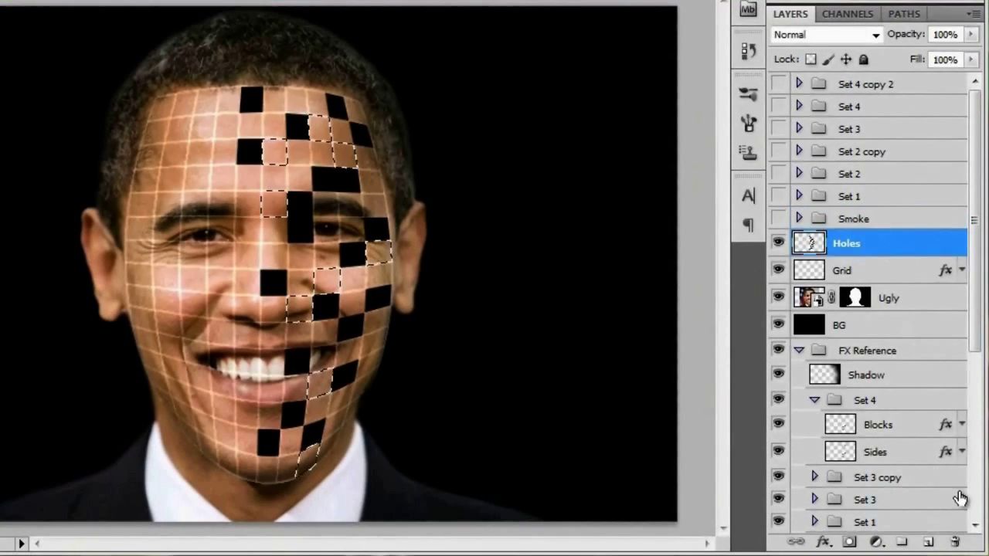
left_click(930, 542)
double_click(859, 244)
type("Darker")
key("Return")
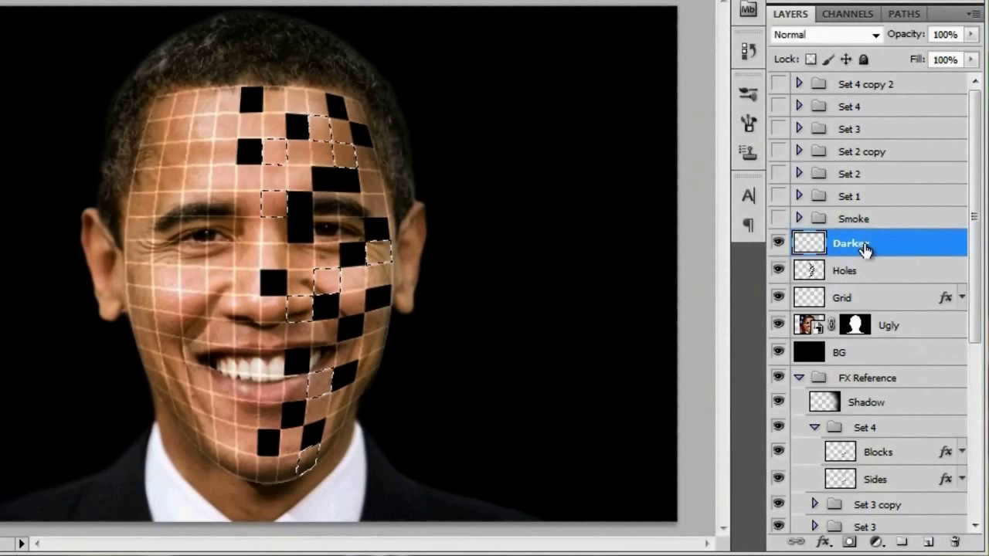
Step: Fill the selected squares with black, blend in Soft Light, and deselect
key("alt+BackSpace")
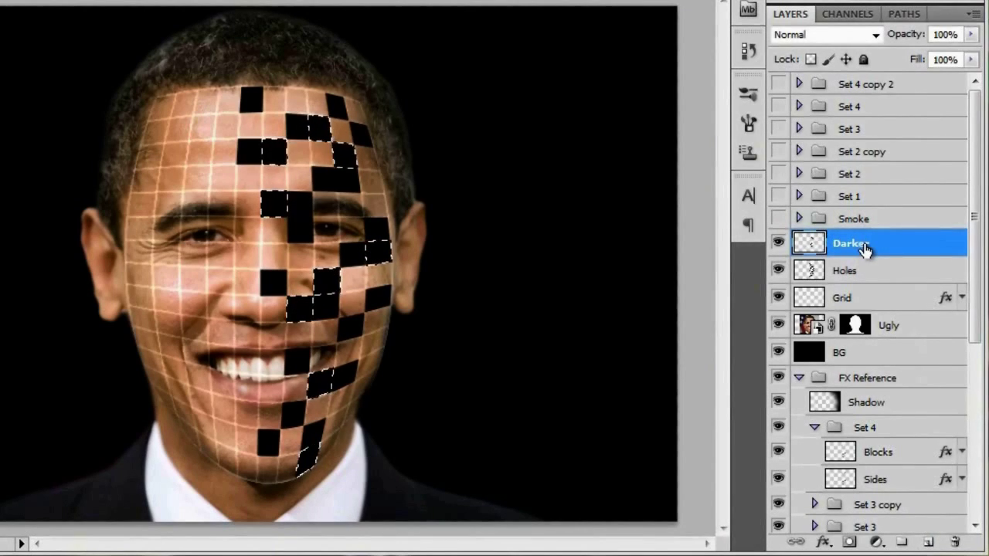
left_click(831, 34)
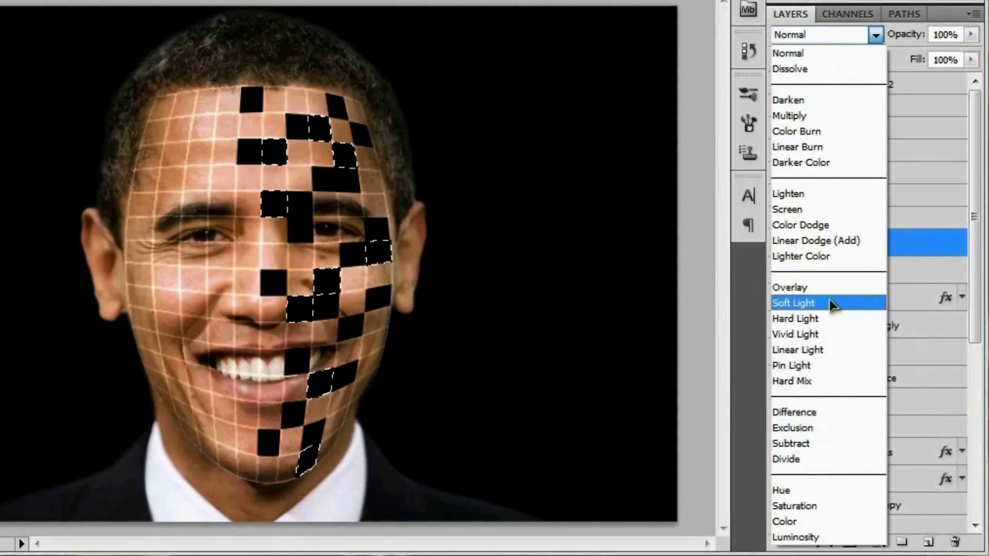
left_click(832, 303)
key("ctrl+d")
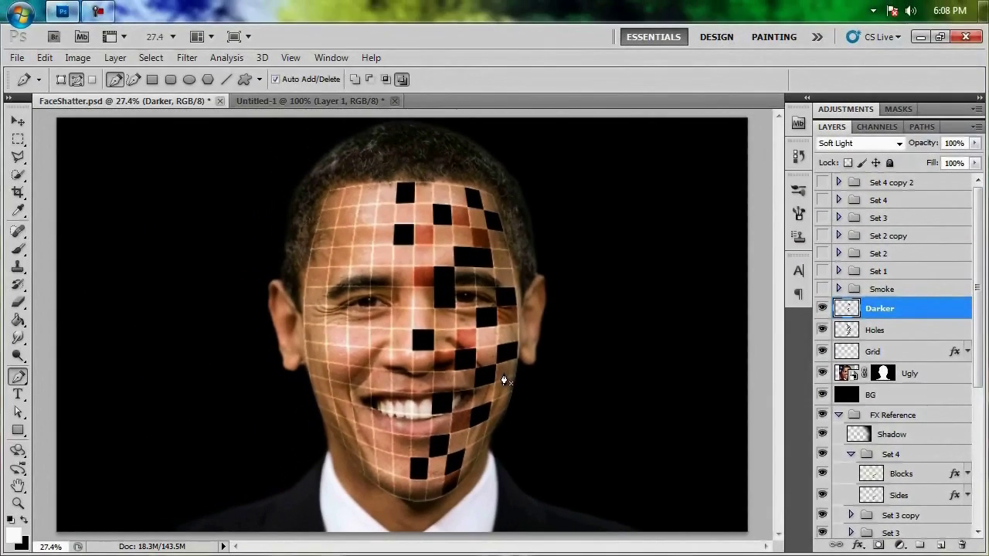
Step: Save the right-cheek squares' work path as a path named 'Lighter'
left_click_drag(503, 381, 679, 459)
scroll(679, 459, "down", 6)
scroll(576, 395, "up", 6)
scroll(576, 396, "down", 5)
scroll(576, 396, "up", 5)
scroll(575, 396, "down", 3)
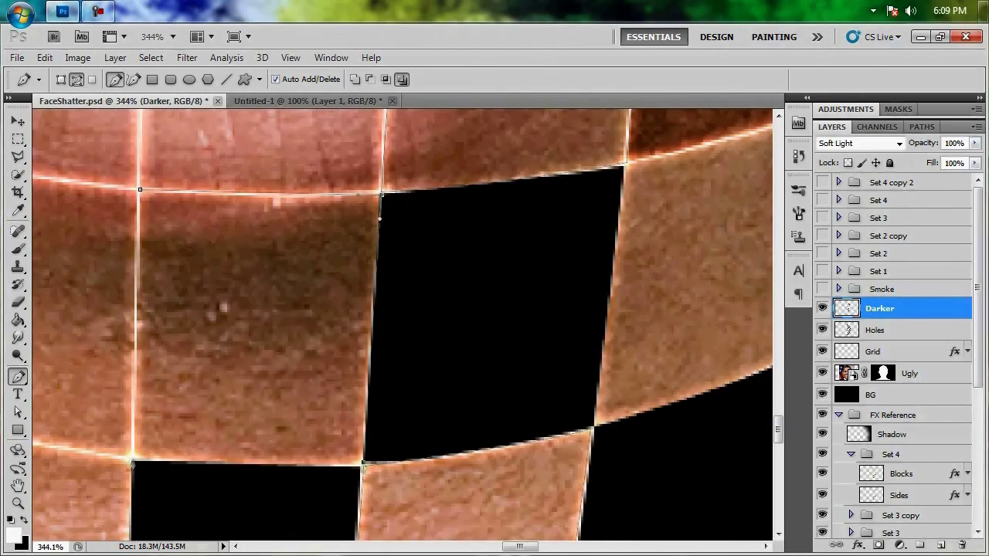
key("ctrl+0")
left_click(922, 126)
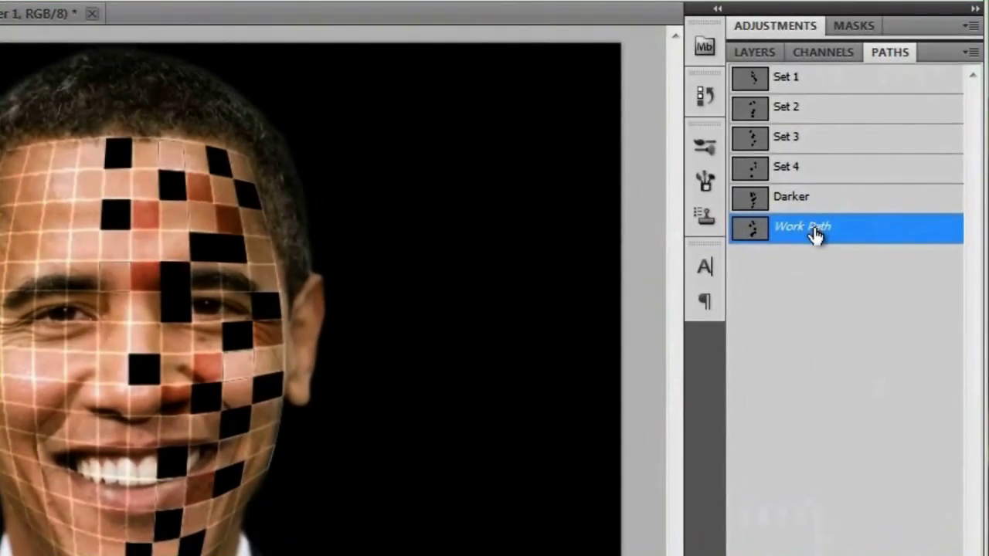
double_click(872, 246)
type("Lighter")
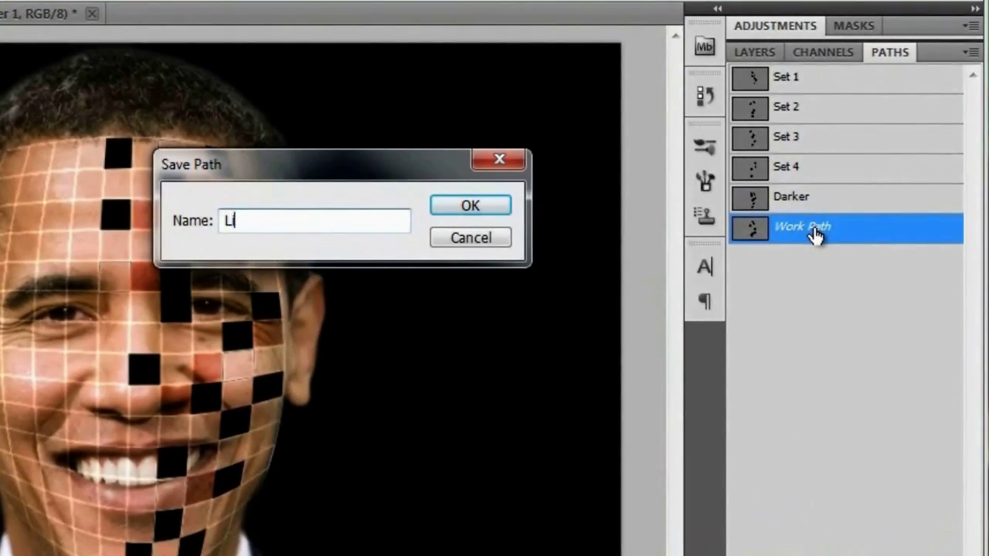
key("Return")
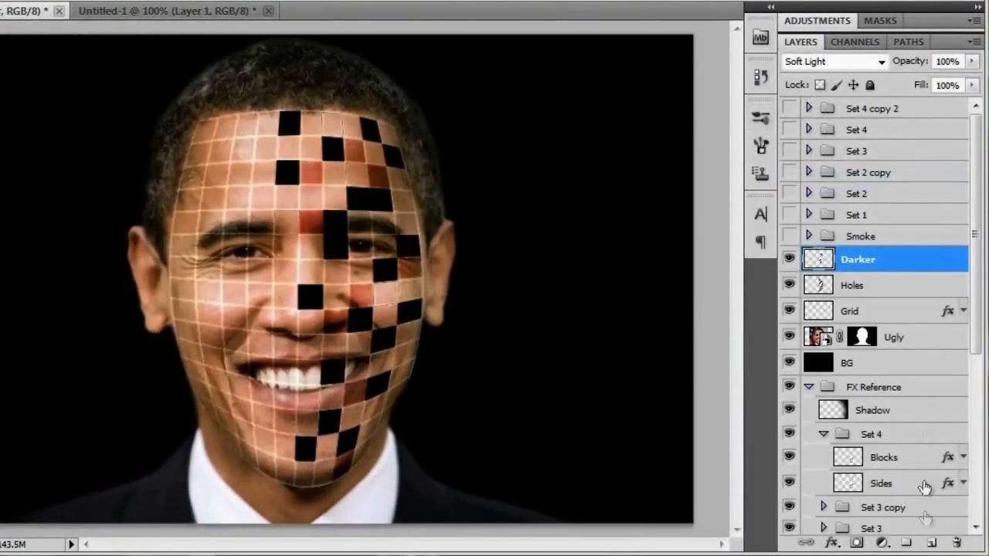
Step: Create a layer named 'Lighter' and fill the Lighter path's selection with white
left_click(931, 544)
double_click(866, 259)
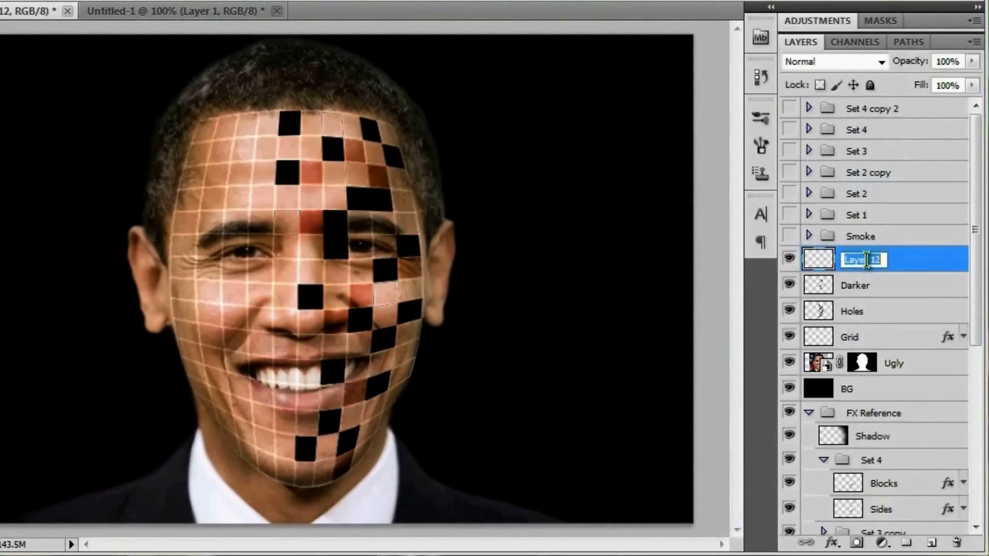
type("Lighter")
key("Return")
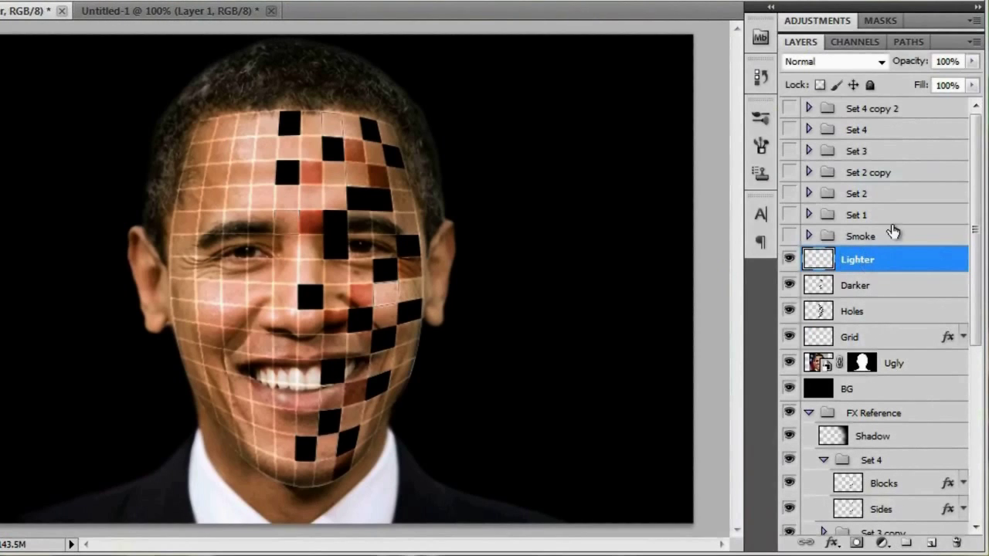
left_click(909, 42)
left_click(859, 191, "ctrl")
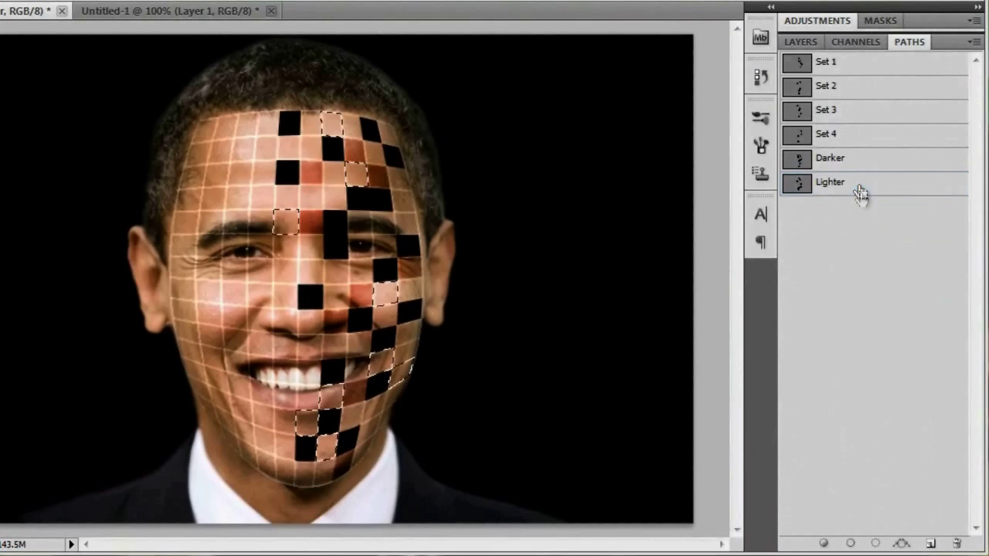
left_click(800, 42)
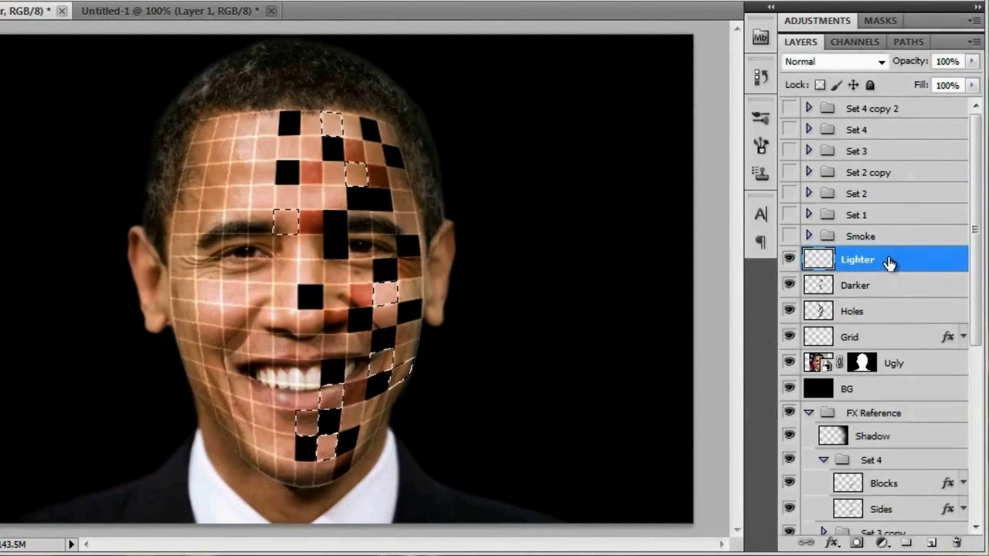
key("ctrl+BackSpace")
Step: Set the Lighter layer to Soft Light and show all the cube set groups
left_click(839, 61)
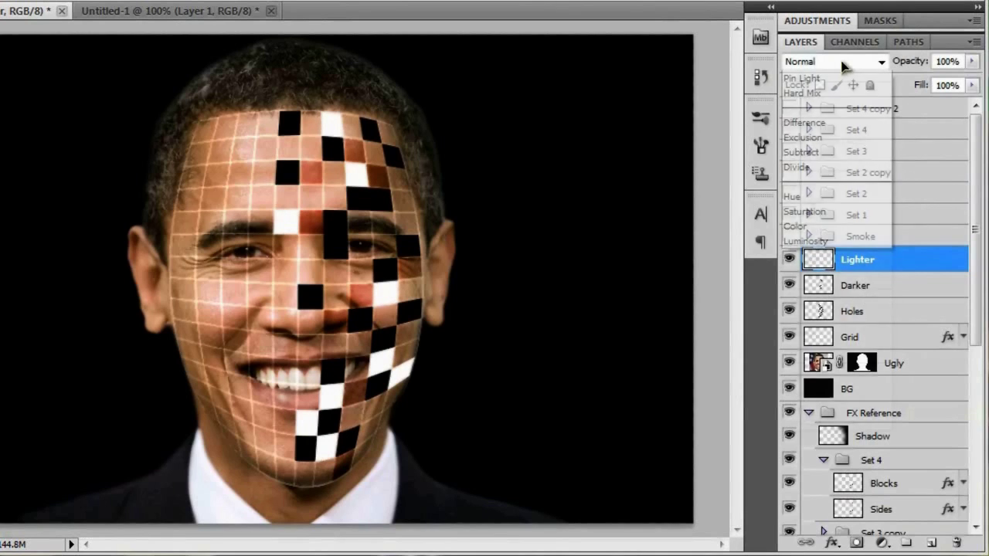
left_click(798, 317)
left_click(881, 280)
left_click(881, 260)
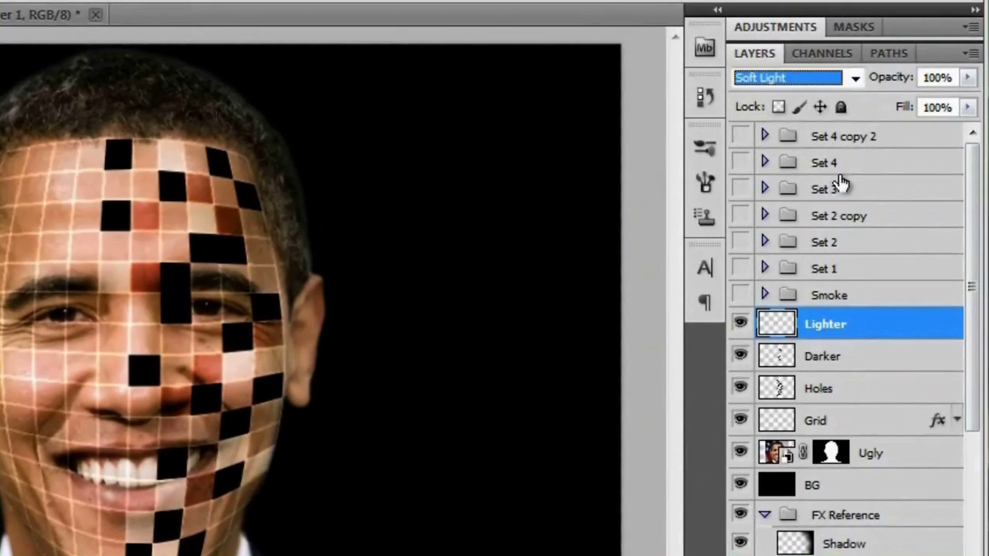
mouse_move(741, 294)
left_mouse_down()
mouse_move(768, 267)
mouse_move(766, 221)
mouse_move(760, 227)
left_mouse_up()
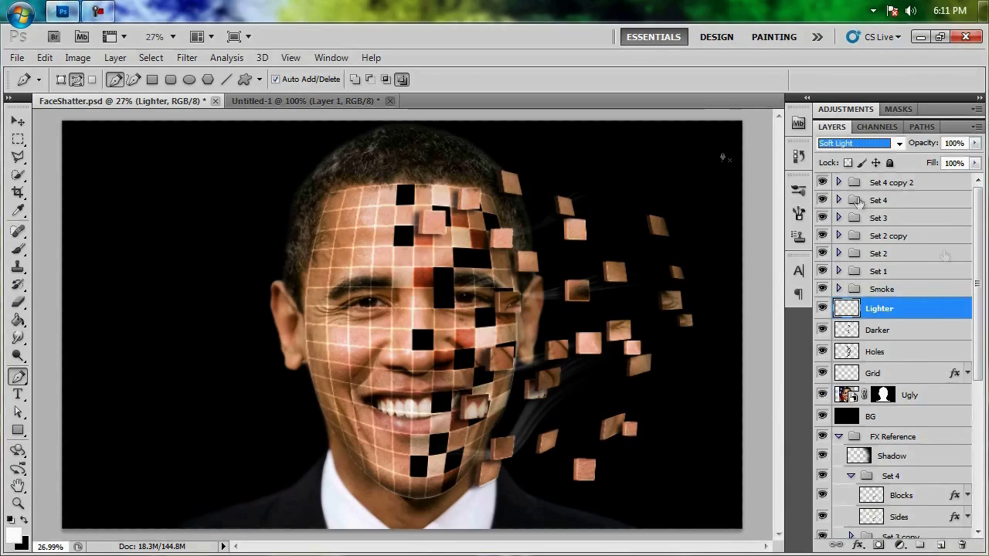
Step: Add a new layer named 'Shadow' above Set 4 copy 2
left_click(904, 183)
key("ctrl+alt+shift+n")
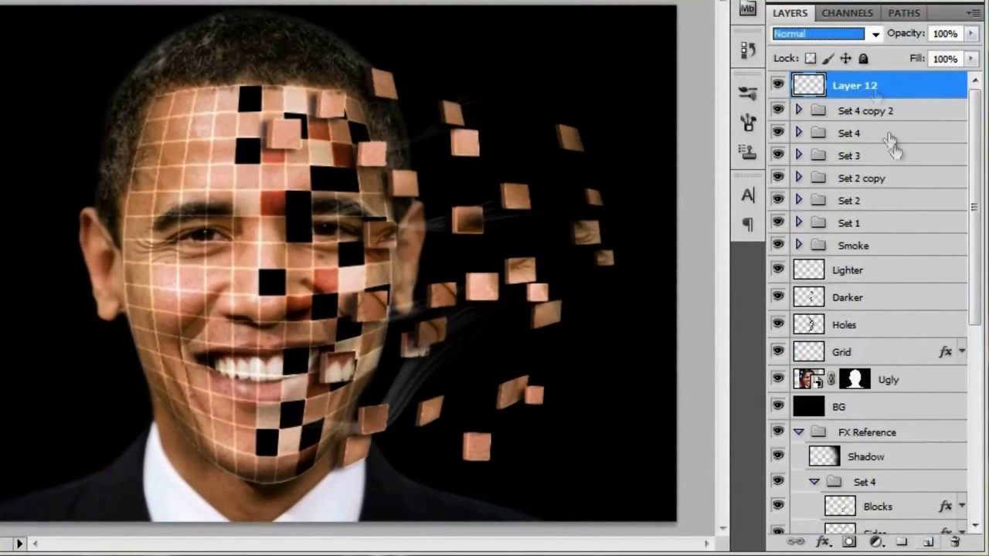
double_click(863, 86)
type("Shadow")
key("Return")
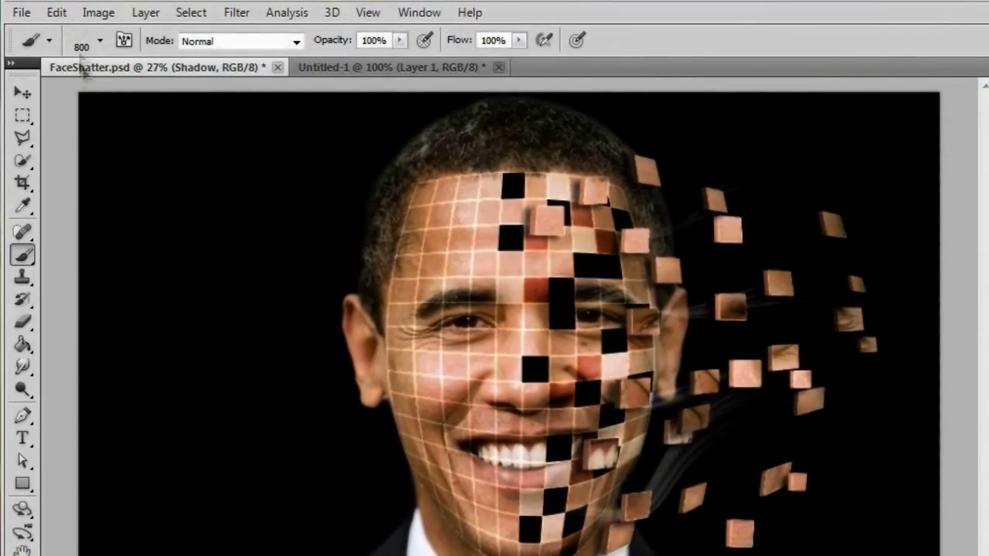
Step: Reset to the default brushes, pick the first round brush, and enlarge it to 1400 px
left_click(99, 42)
left_click(246, 74)
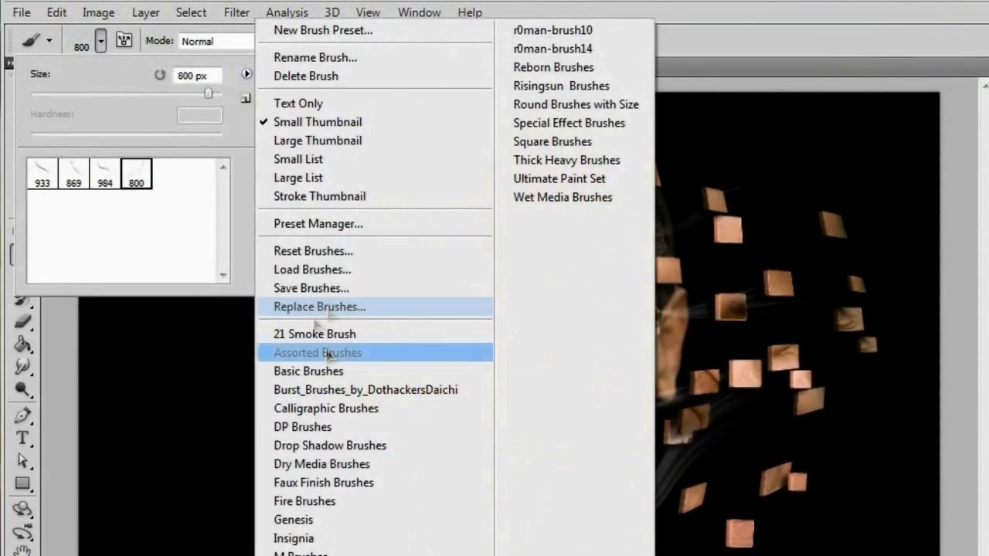
left_click(336, 251)
key("Return")
left_click(42, 173)
left_click(103, 45)
key("bracketright")
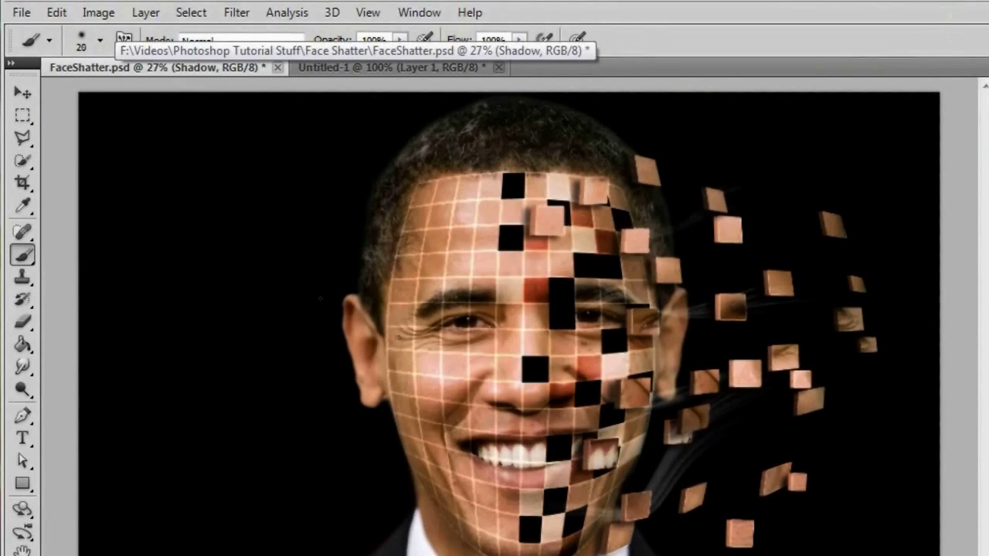
key("bracketright")
key("bracketright")
key("bracketright")
key("bracketright")
key("bracketright")
key("bracketright")
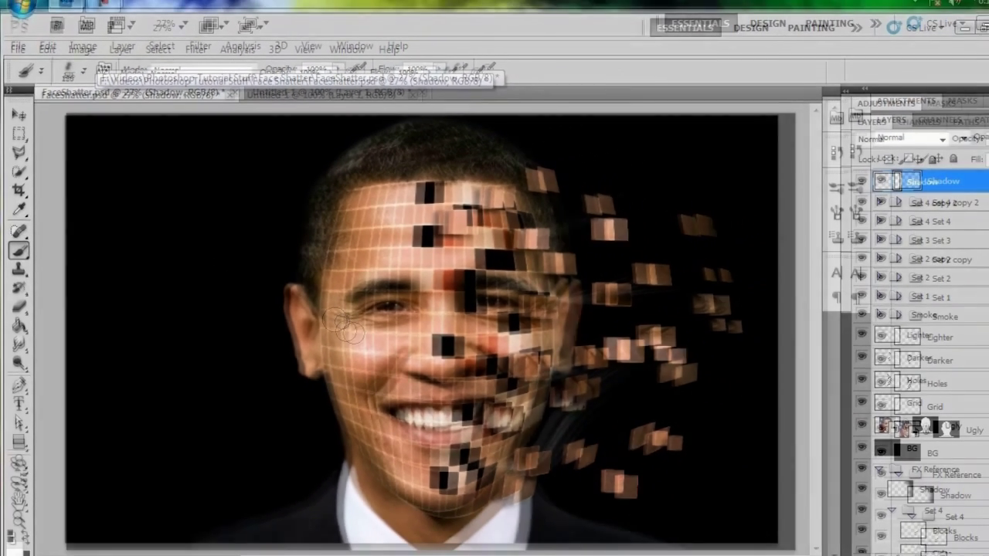
key("bracketright")
key("bracketright")
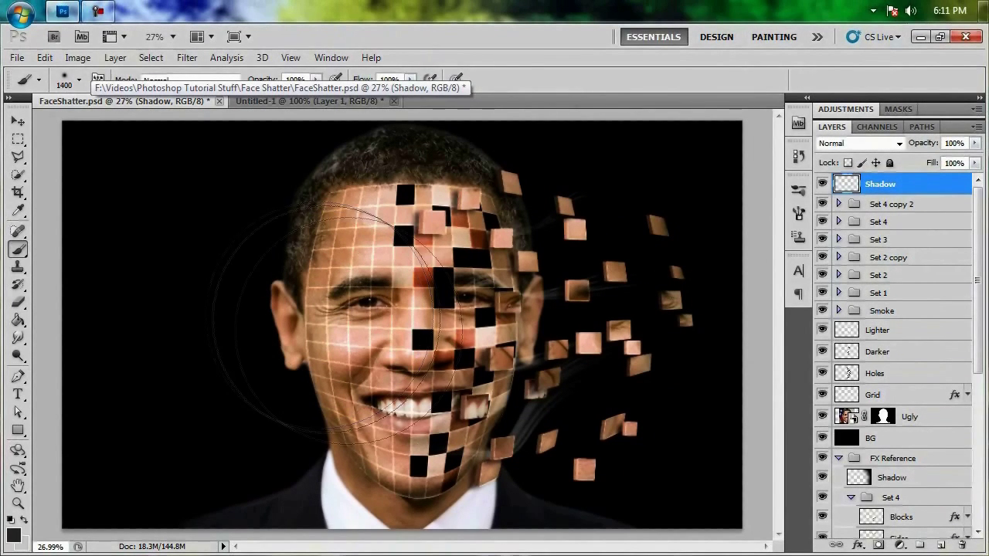
Step: View the canvas at 100% and switch to a 500 px eraser
scroll(464, 309, "down", 4)
scroll(541, 263, "up", 1)
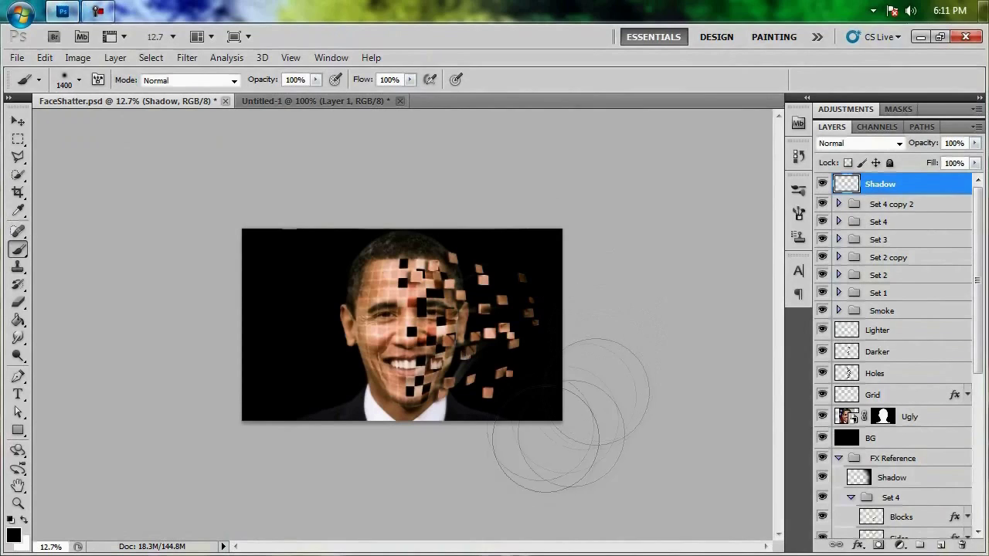
key("ctrl+1")
key("e")
scroll(449, 414, "down", 3)
key("bracketright")
key("bracketright")
key("bracketright")
key("bracketright")
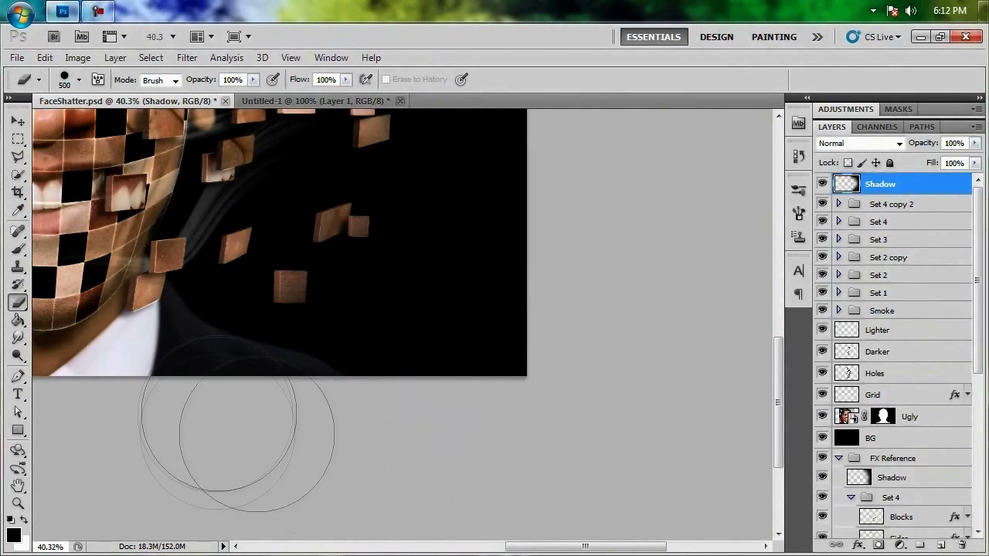
Step: Fit the image in the window and set the Grid layer's opacity to 50%
key("ctrl+0")
key("v")
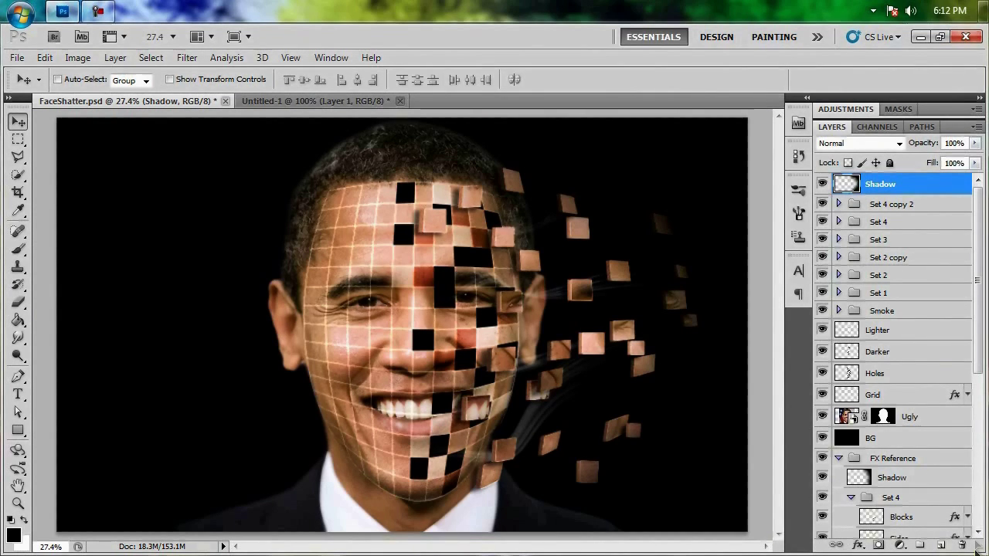
left_click(905, 398)
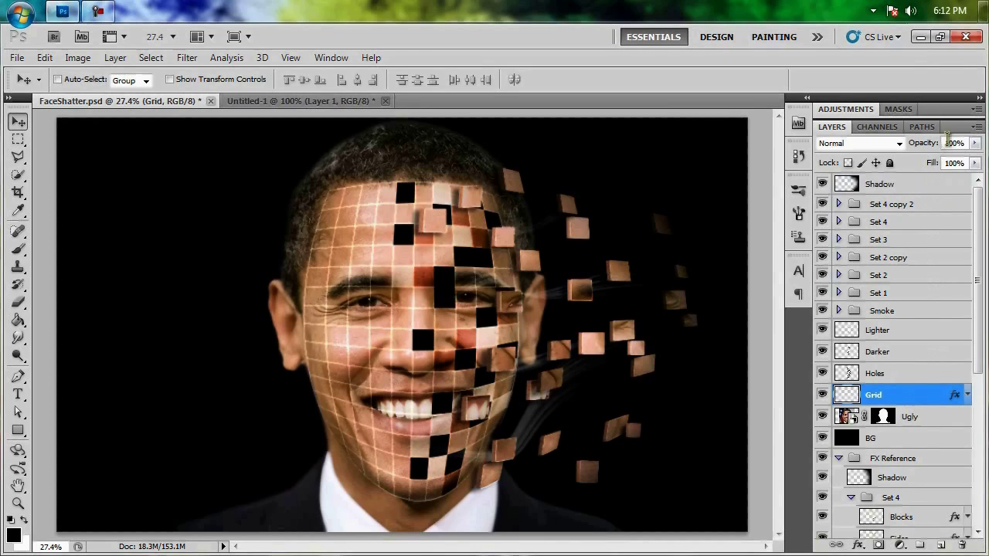
key("5")
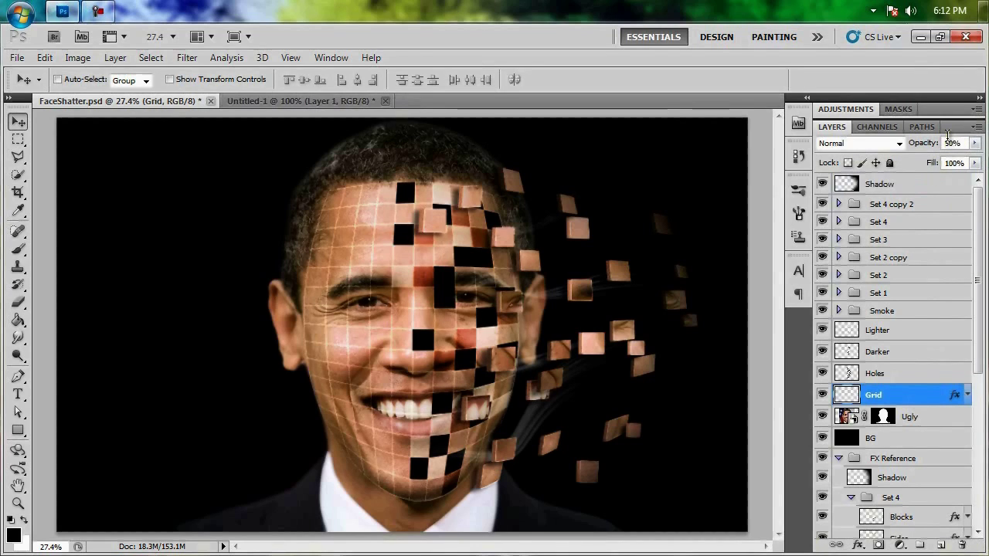